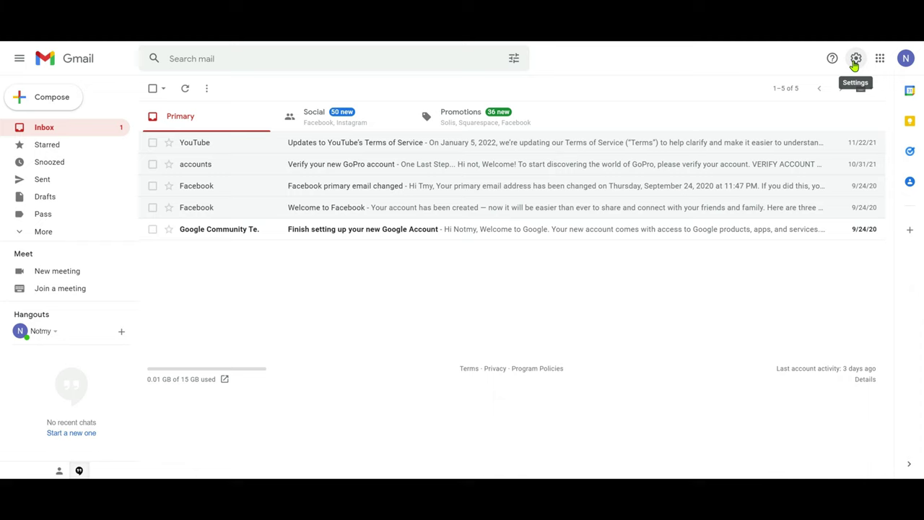
Step: Set Templates to Enable on the Advanced settings tab and save changes
left_click(854, 64)
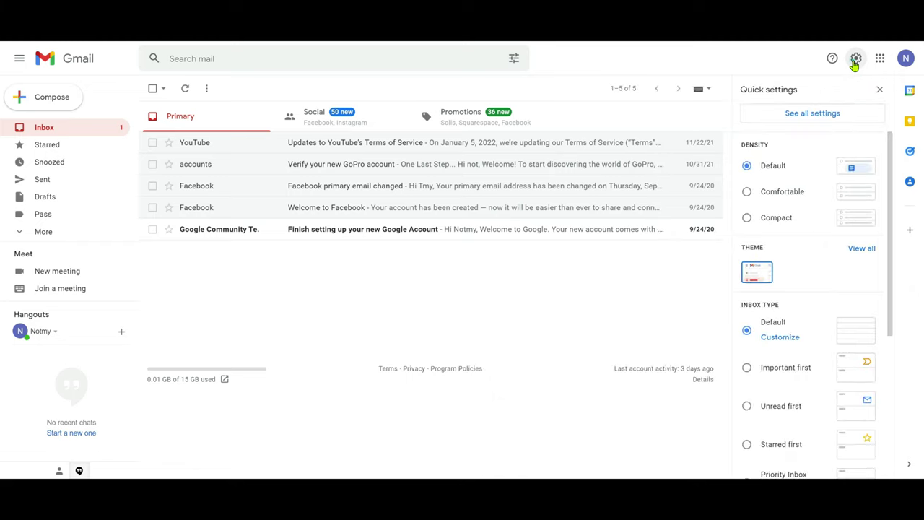
left_click(814, 115)
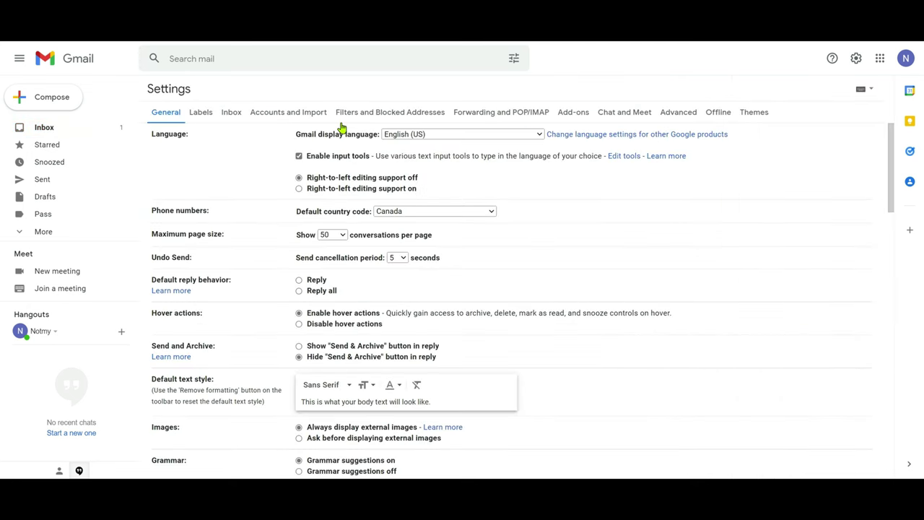
left_click(678, 115)
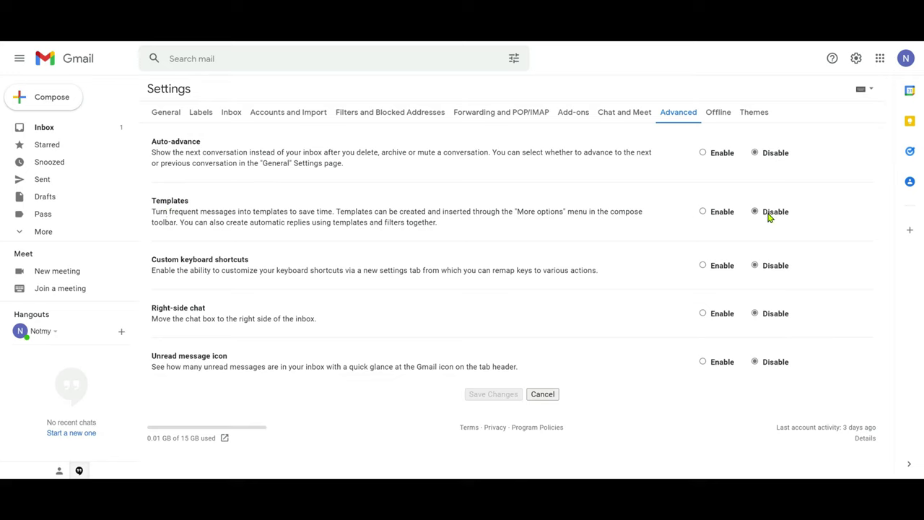
left_click(702, 213)
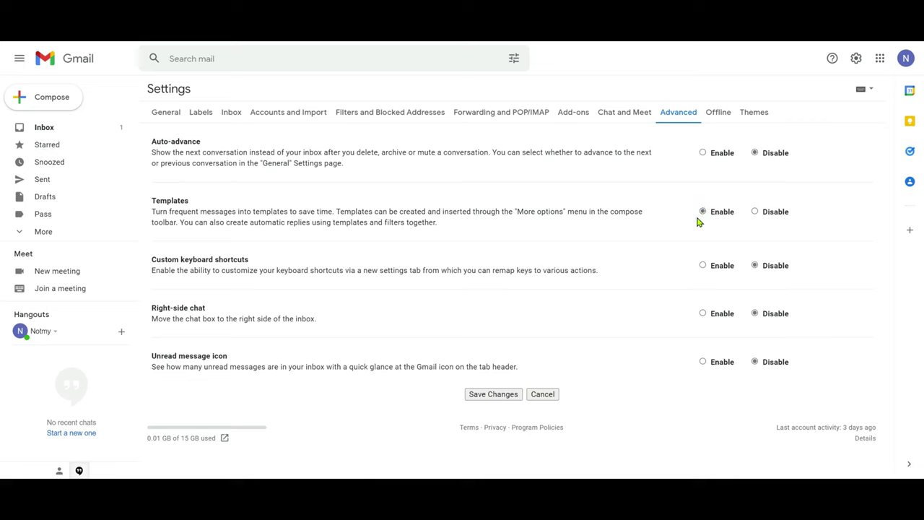
left_click(488, 397)
left_click(496, 396)
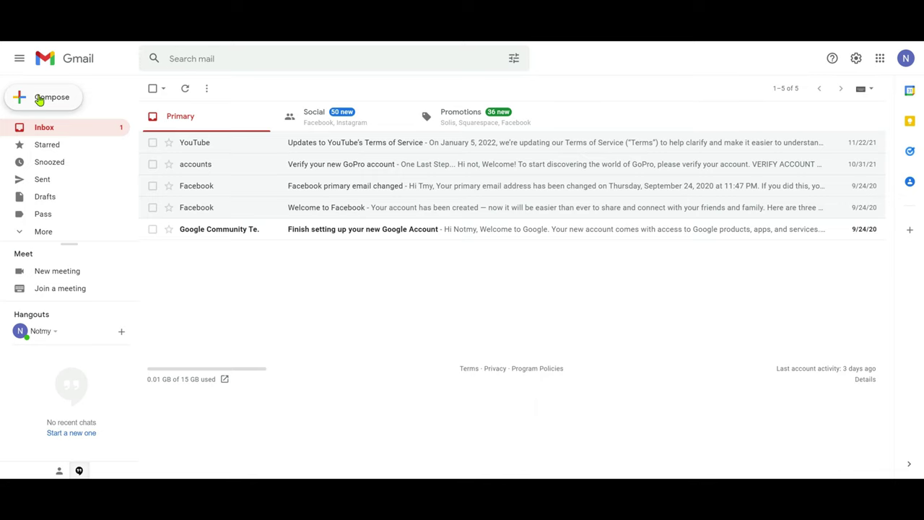
Step: Start a blank new message and check its Templates menu, which lists no saved templates yet
left_click(39, 100)
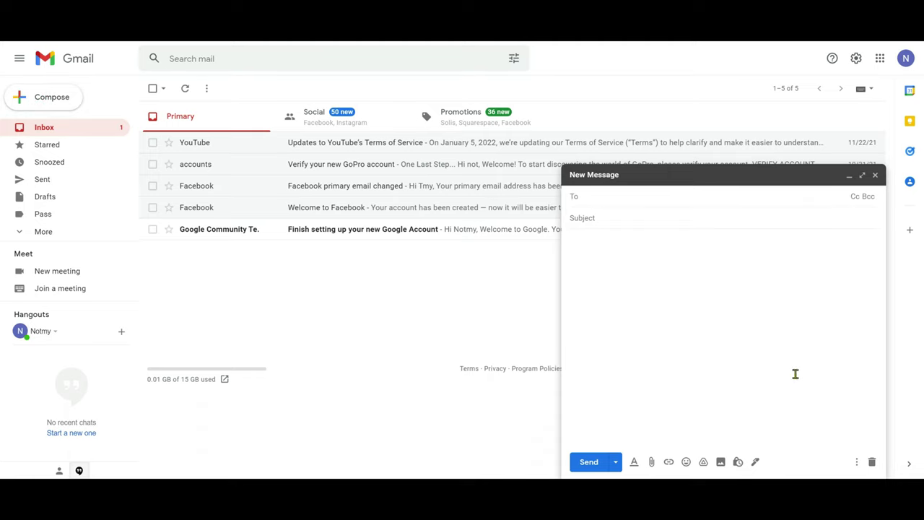
left_click(855, 464)
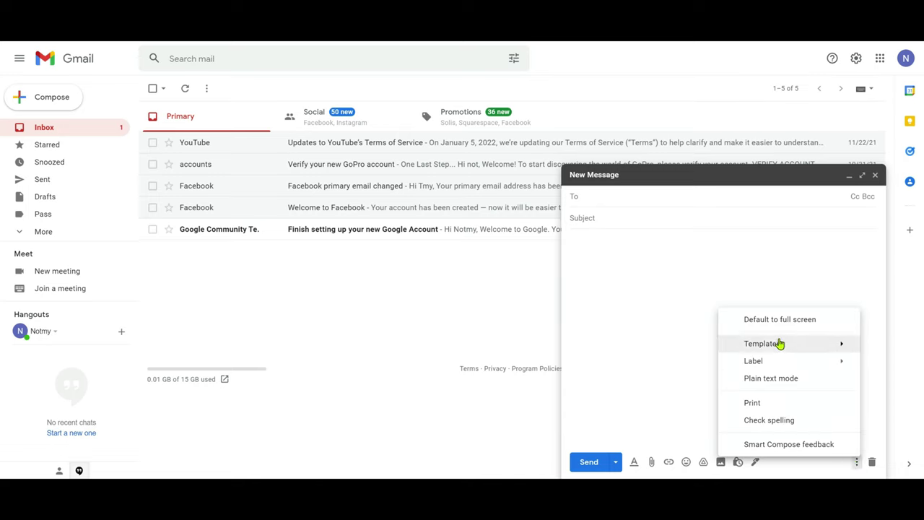
mouse_move(773, 348)
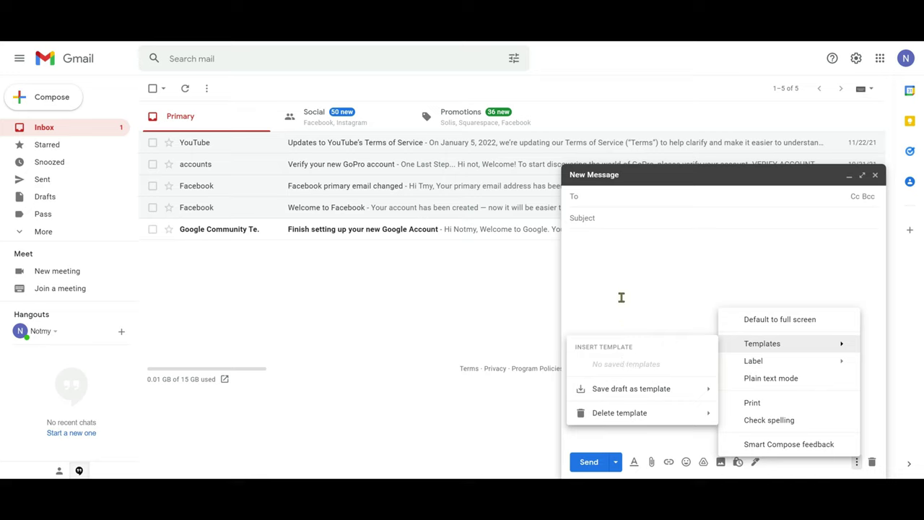
left_click(607, 218)
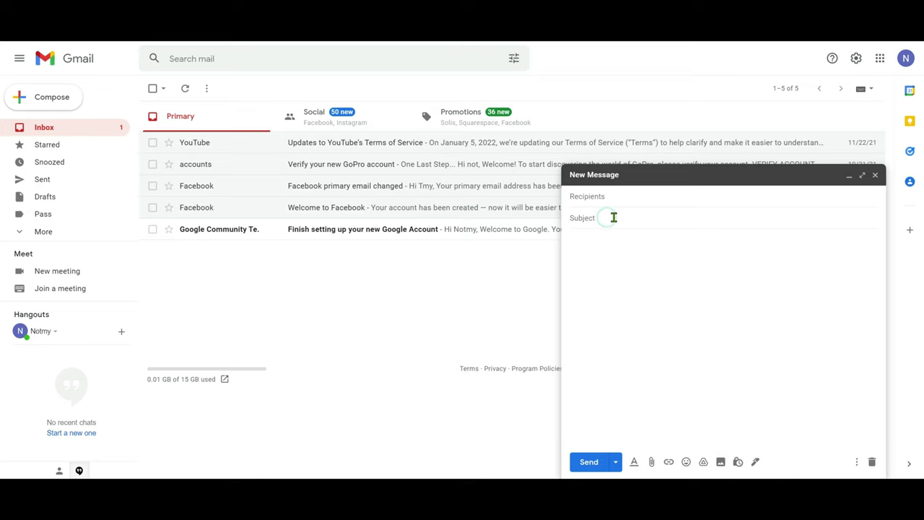
Step: Enter subject 'Test Template' and body 'Hello,' then 'Thank you for your email.'
type("Test Template")
left_click(606, 240)
type("H")
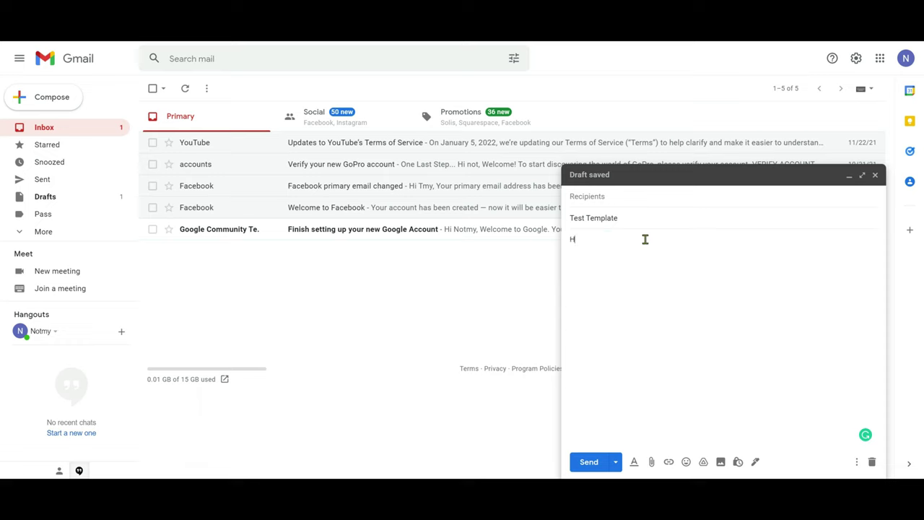
type("ello,")
key("Return")
type("Thanks")
key("BackSpace")
type("you ")
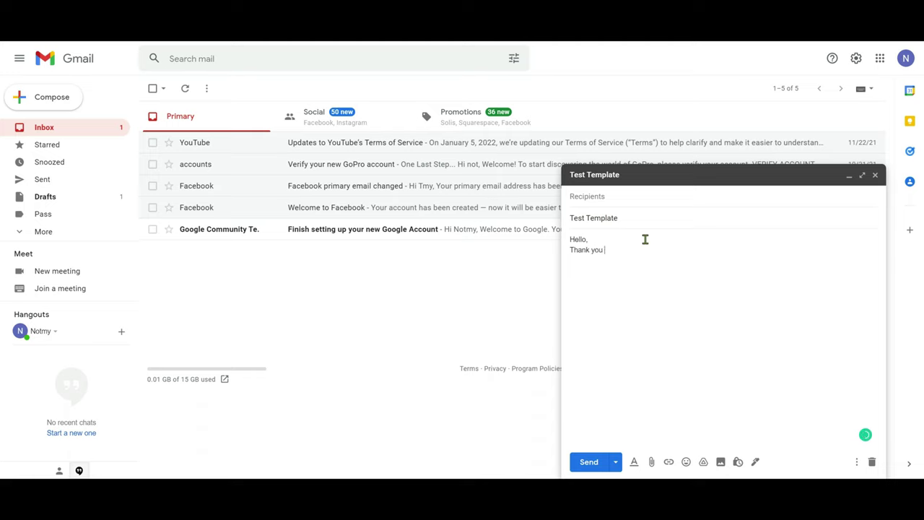
type("for your")
key("Tab")
Step: Add the sender's name as the sign-off, correcting the surname's capitalization
type("Ahmed dawn")
key("BackSpace")
key("BackSpace")
key("BackSpace")
key("BackSpace")
type("Dawn")
left_click(855, 461)
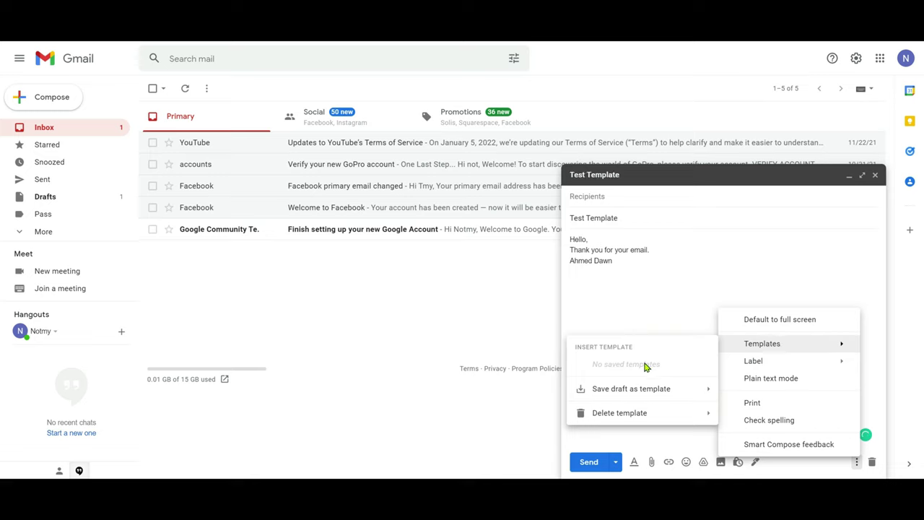
Step: Use Save as new template with the name 'Test Template', then close the compose window
mouse_move(625, 392)
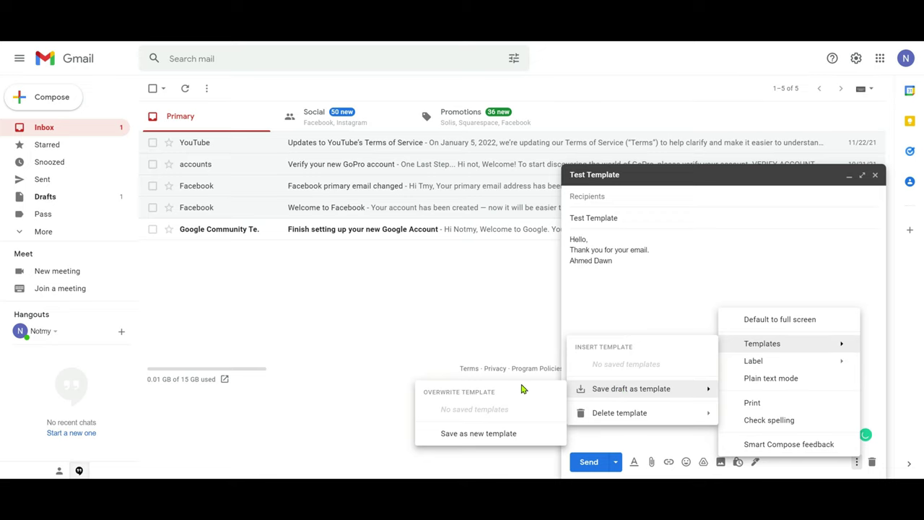
left_click(470, 433)
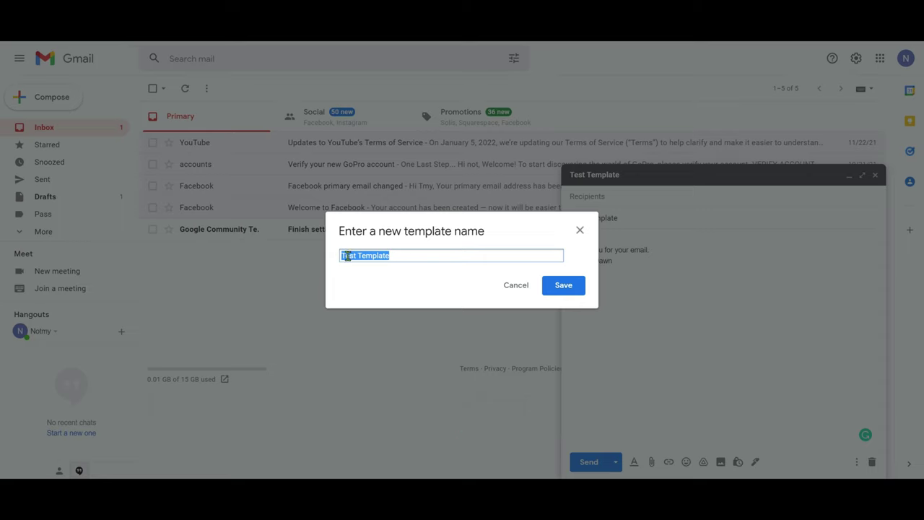
left_click(561, 285)
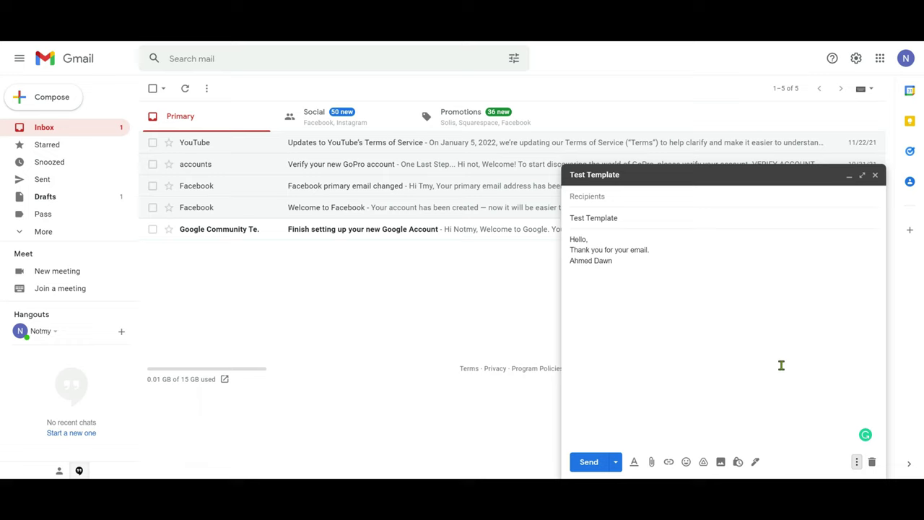
left_click(875, 178)
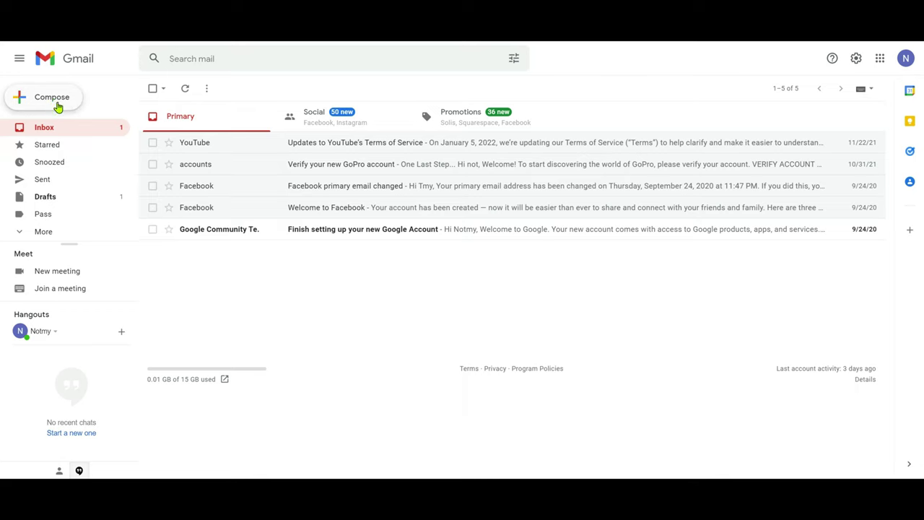
Step: Compose a new message and insert the 'Test Template' template into it
left_click(50, 103)
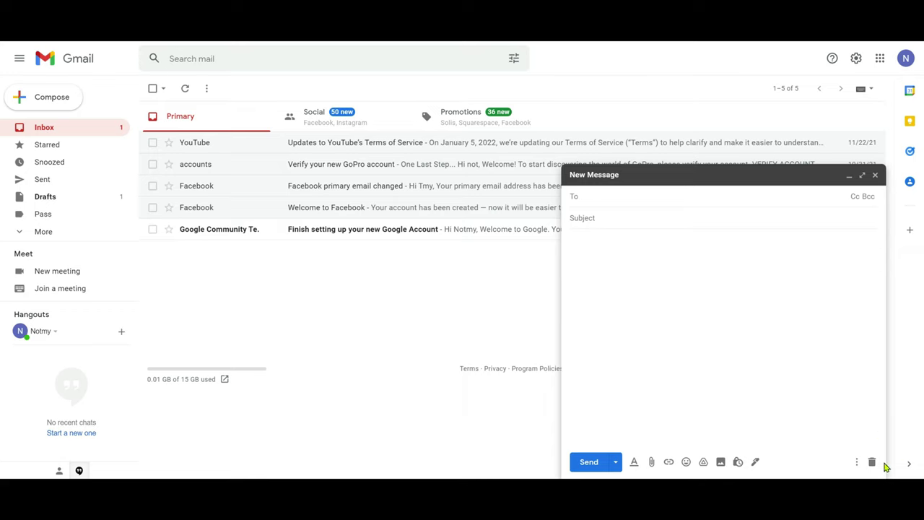
left_click(857, 463)
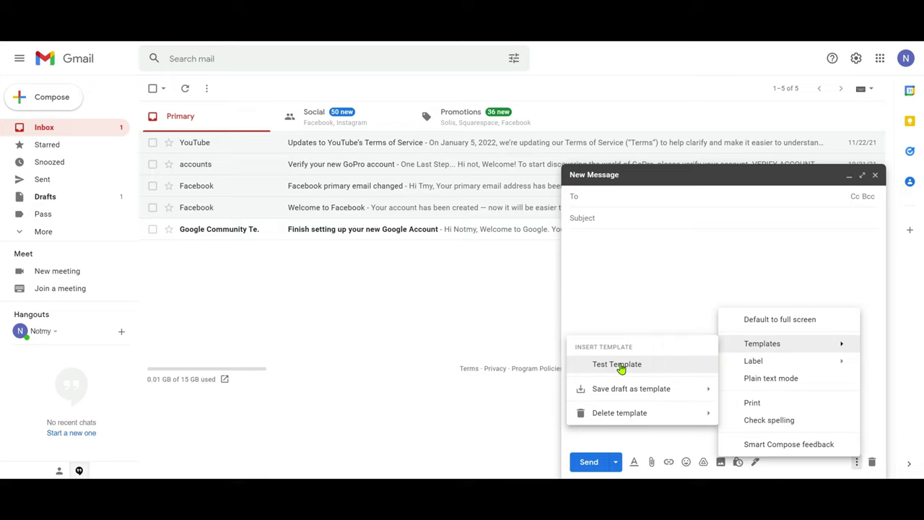
left_click(618, 365)
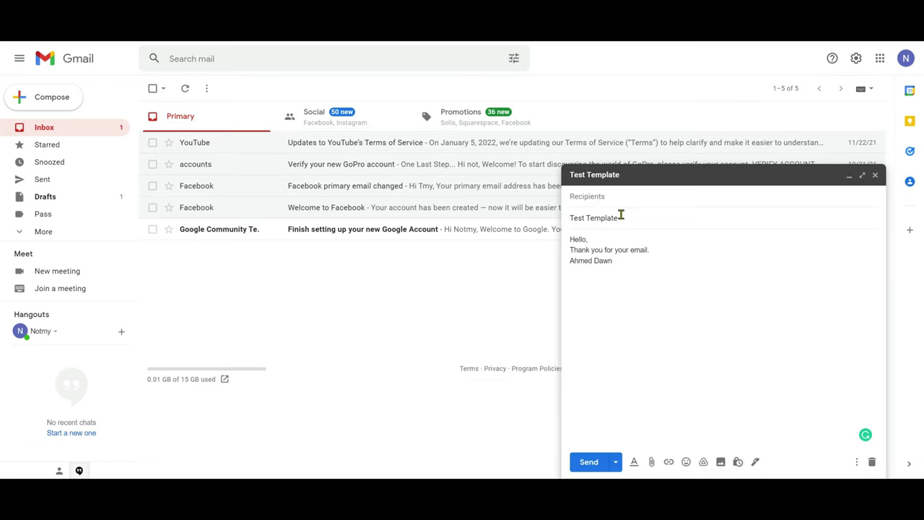
Step: Delete the 'Test Template' template from the Templates menu, then discard the open draft
left_click(856, 462)
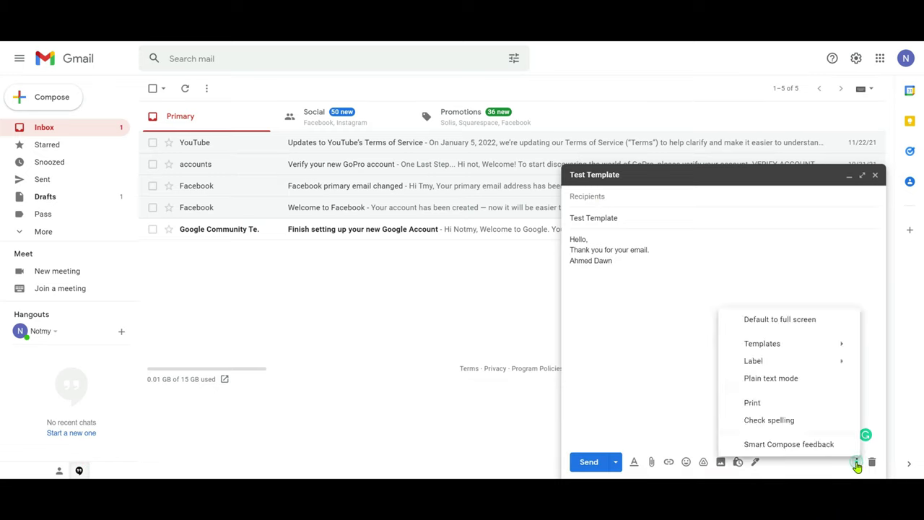
mouse_move(814, 344)
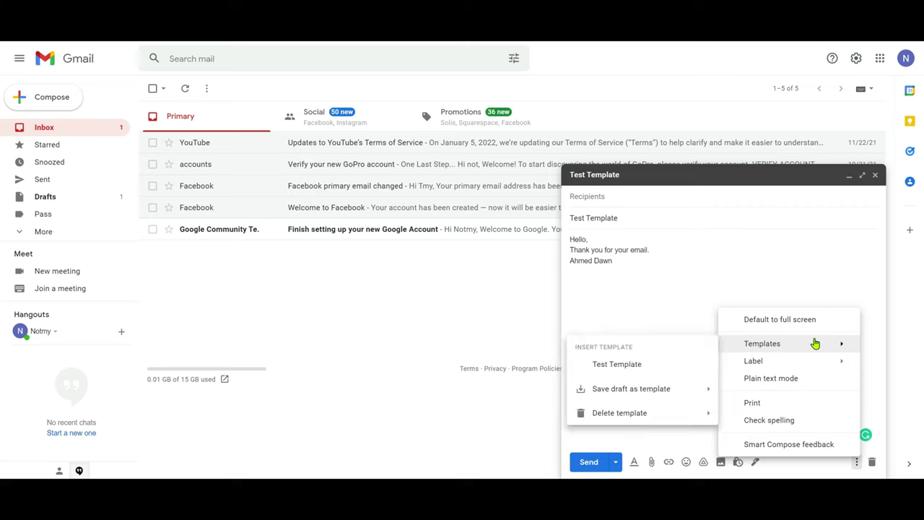
mouse_move(641, 413)
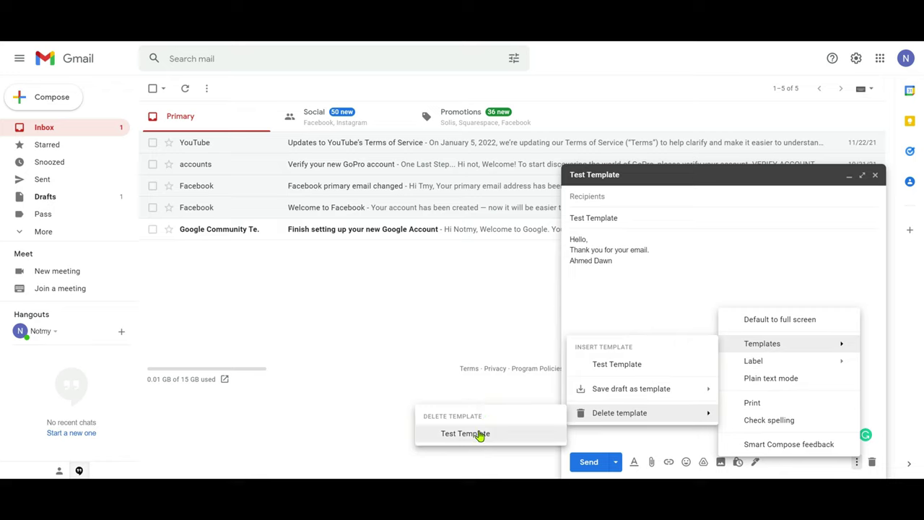
left_click(754, 261)
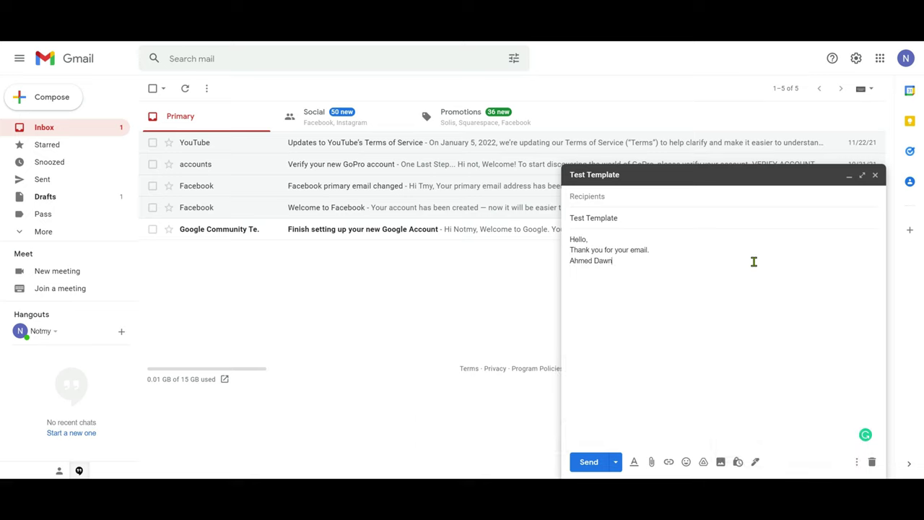
left_click(872, 463)
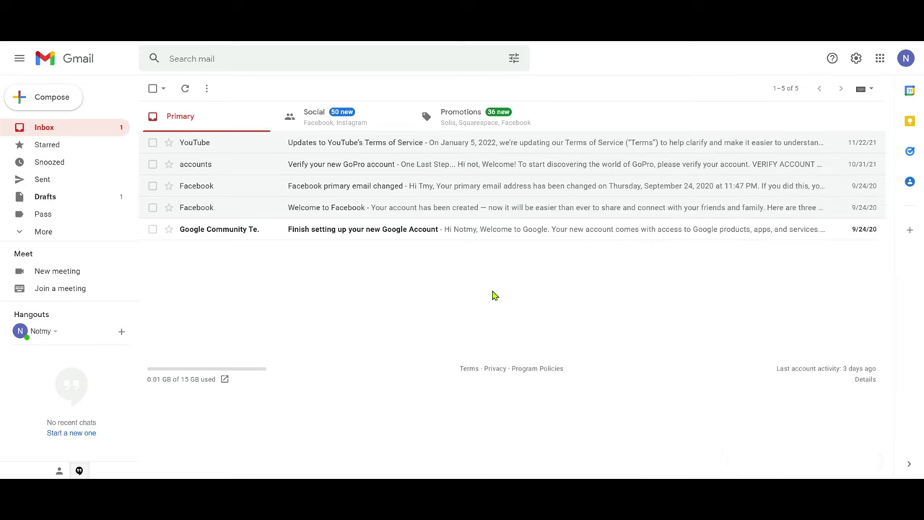
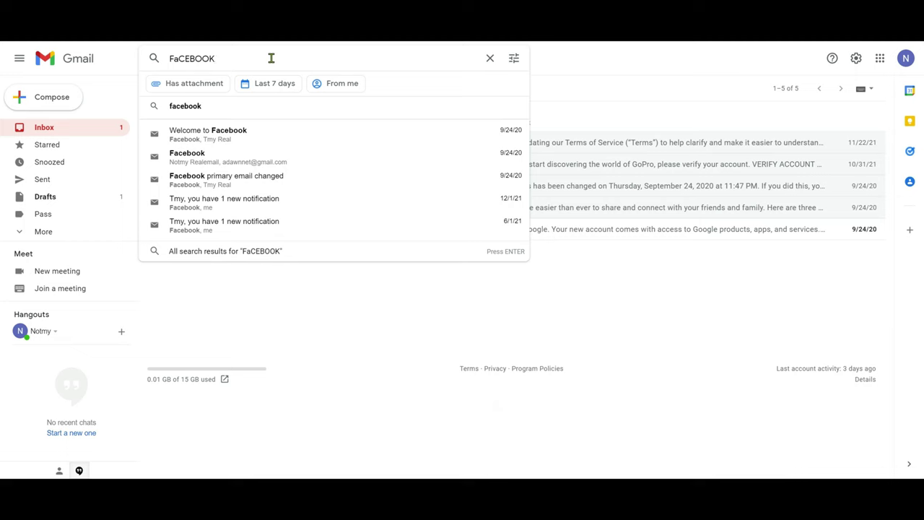
Step: Set the search to messages containing 'Facebook' and start a filter from those criteria
key("BackSpace")
key("BackSpace")
key("BackSpace")
key("BackSpace")
key("BackSpace")
key("BackSpace")
key("BackSpace")
key("BackSpace")
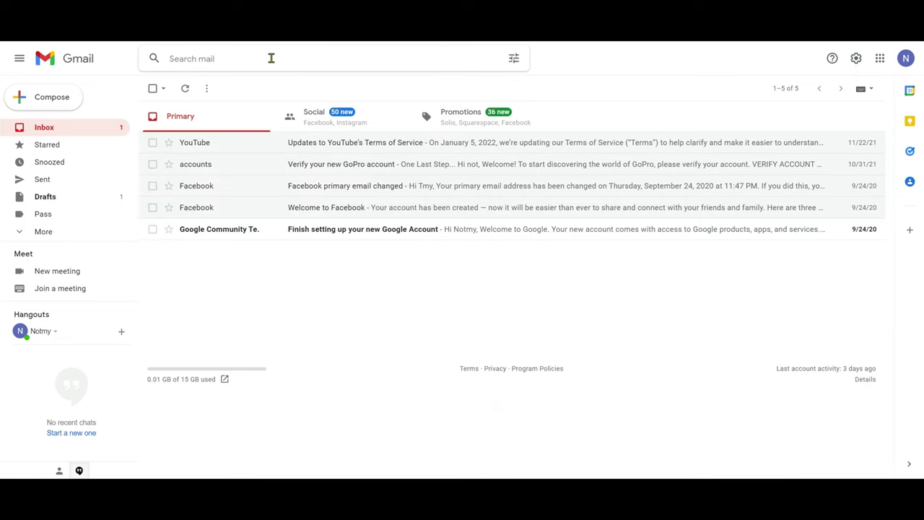
type("Face")
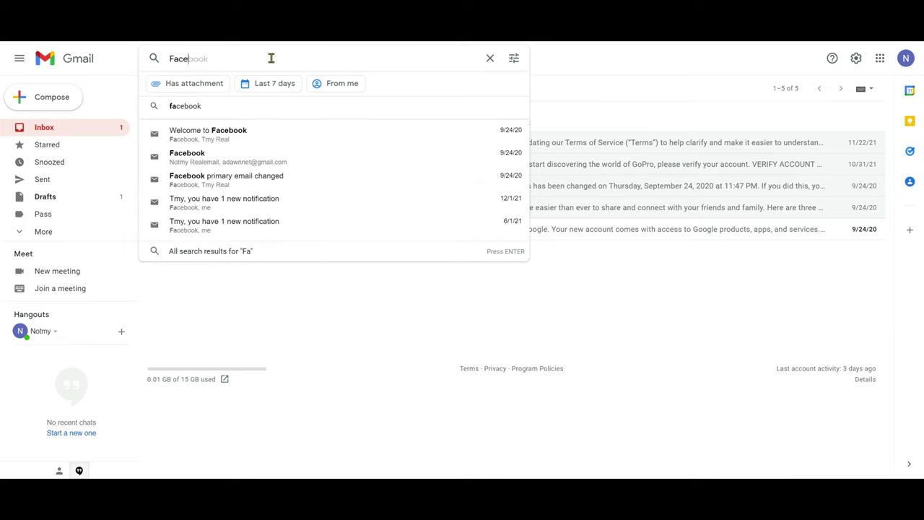
type("book")
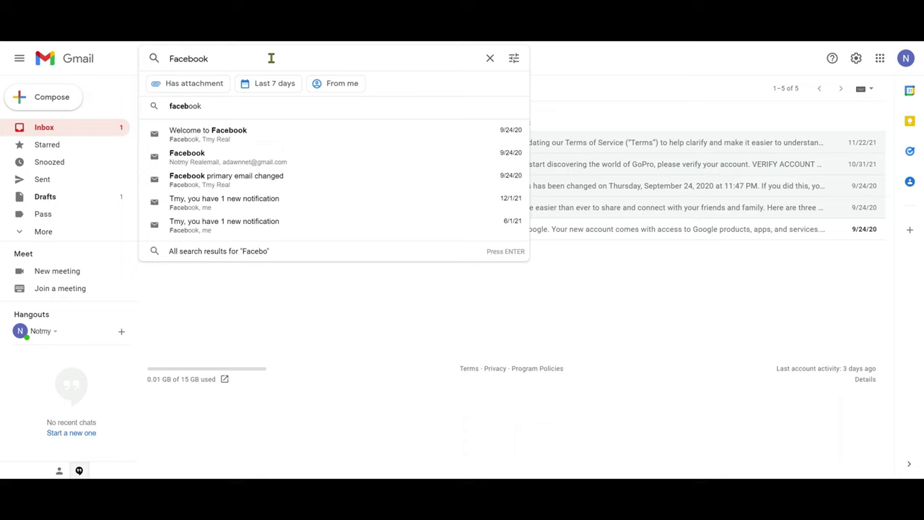
left_click(512, 60)
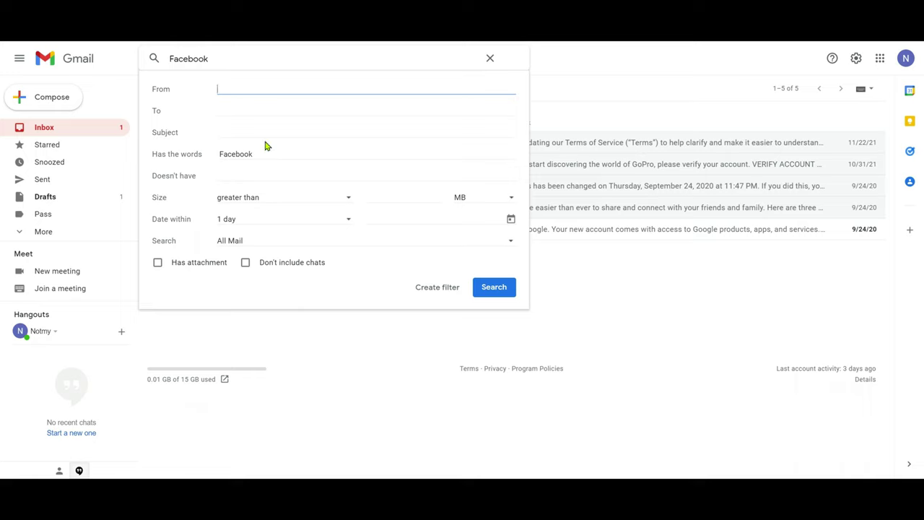
left_click(434, 288)
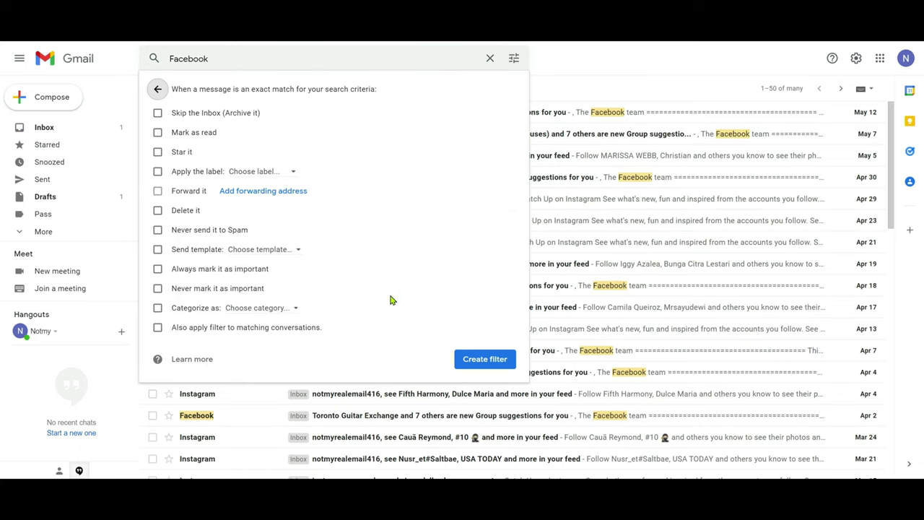
Step: Enable the Send template action for the Facebook filter and show the saved templates list
left_click(157, 249)
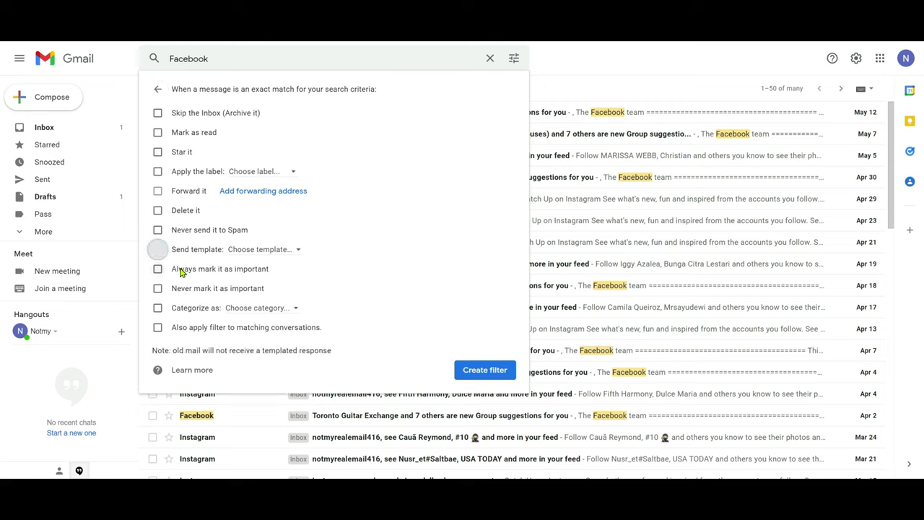
left_click(157, 249)
left_click(297, 251)
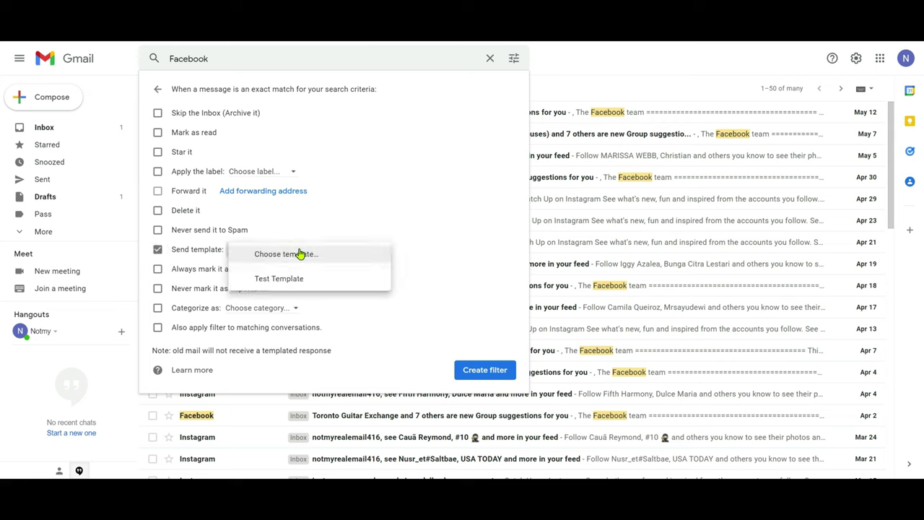